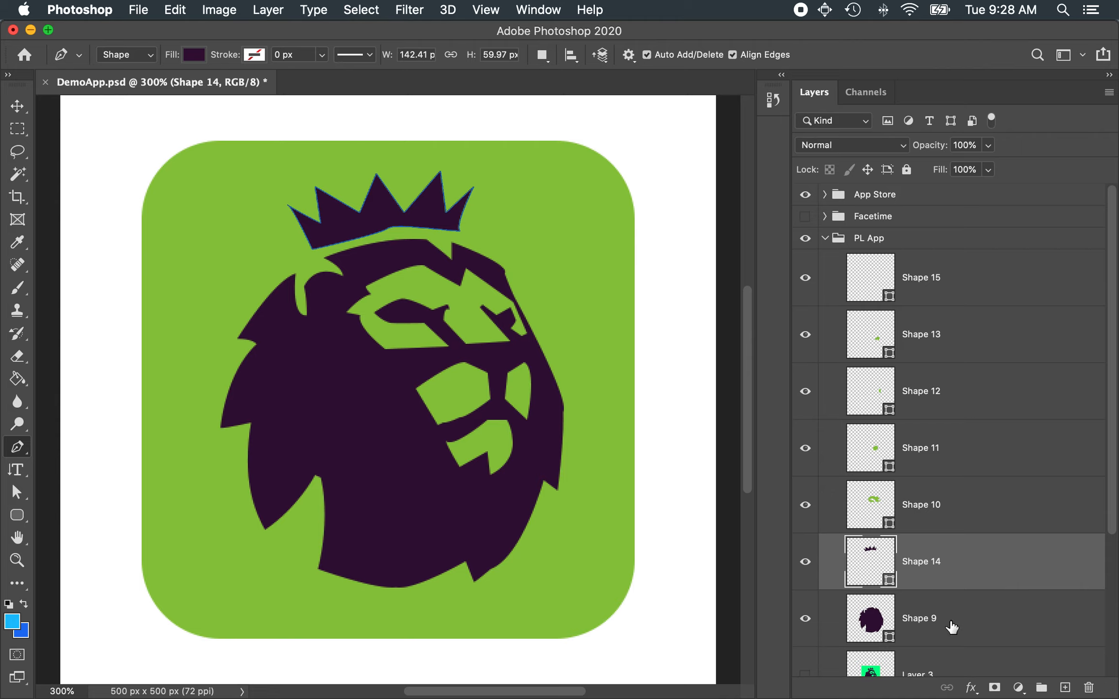
- Merge the crown layer Shape 14 and the lion head layer Shape 9 into one shape layer
shift+click(952, 628)
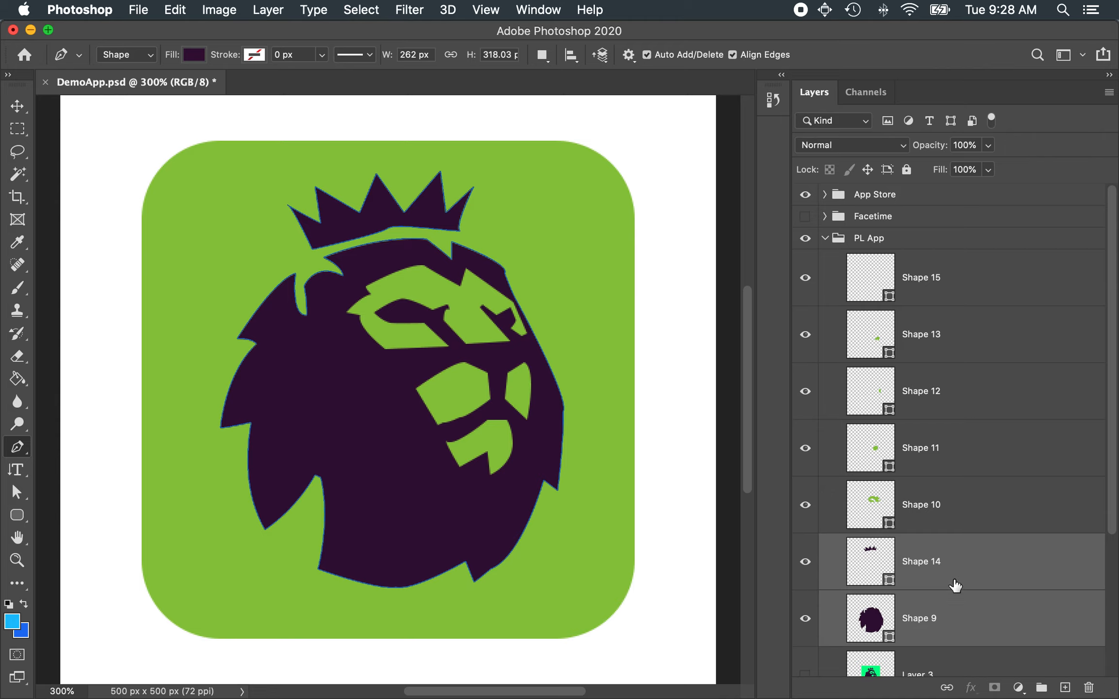
right_click(987, 622)
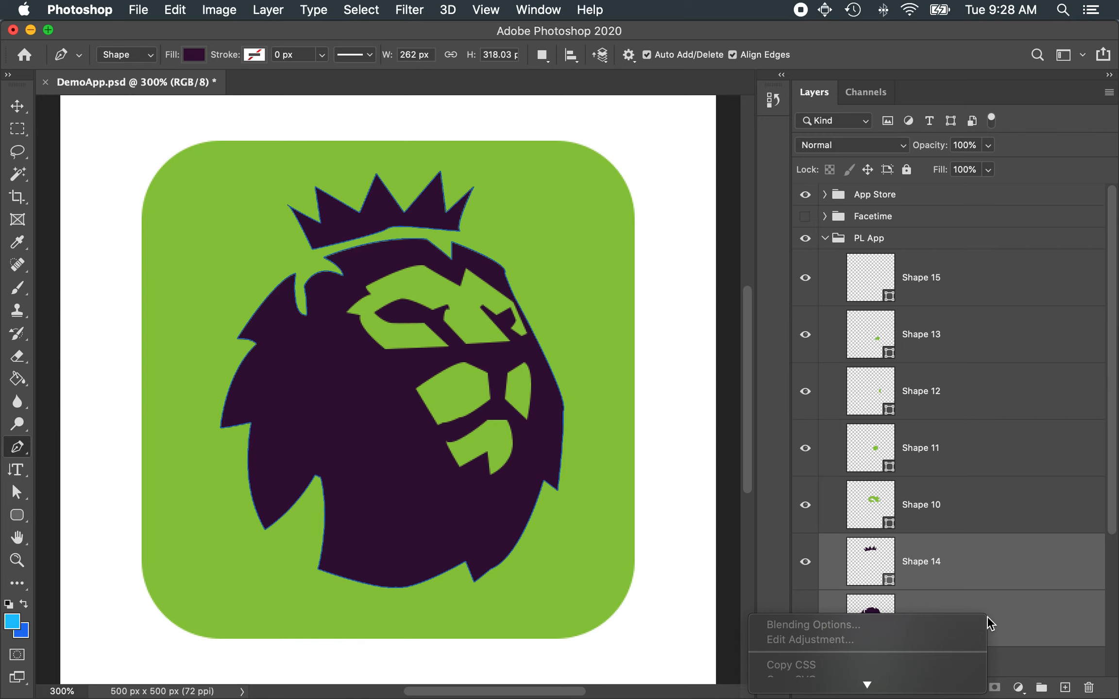
scroll(924, 636, down, 15)
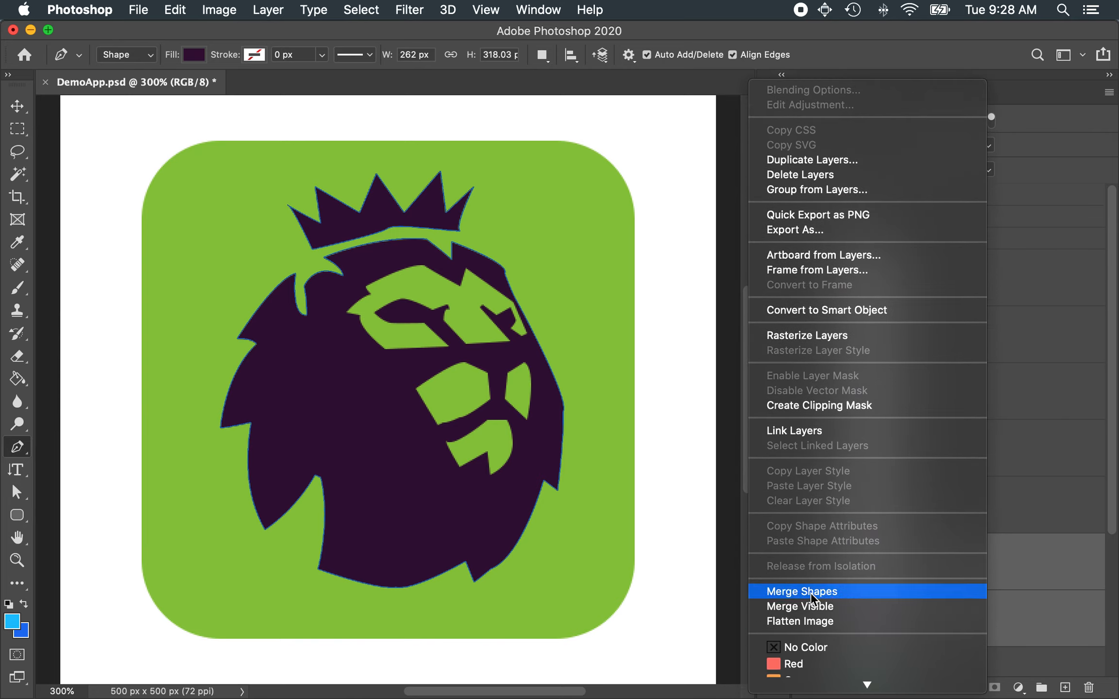
click(810, 591)
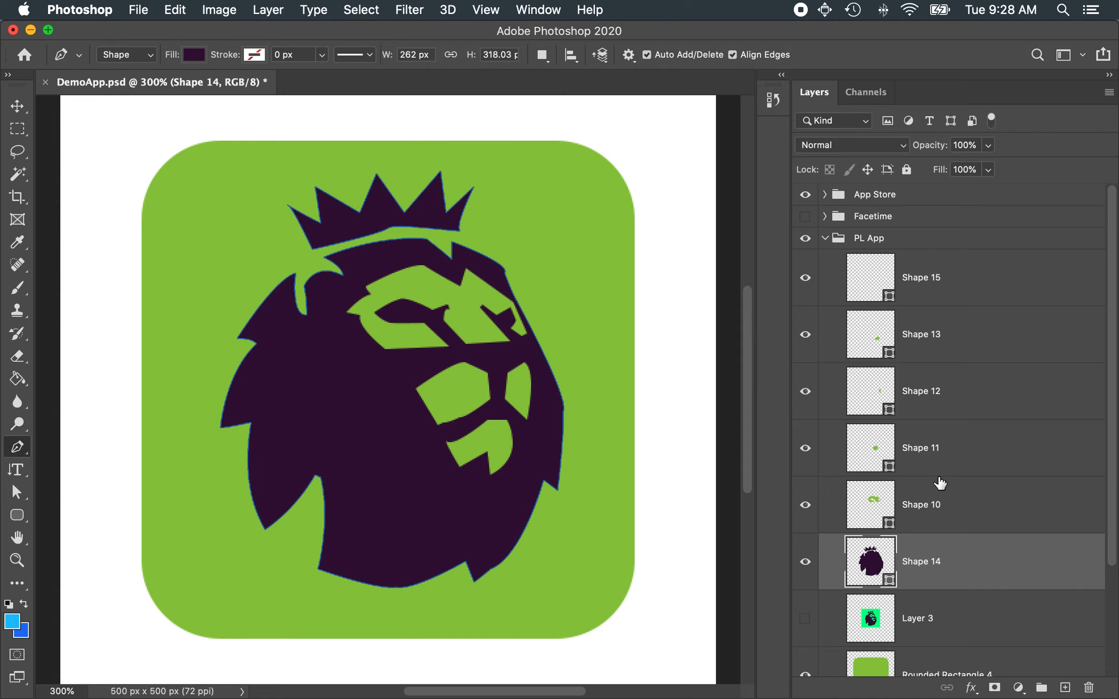
- Check the Shape 10 eye area by toggling its visibility, and rename the merged Shape 14 layer to "lion"
click(977, 506)
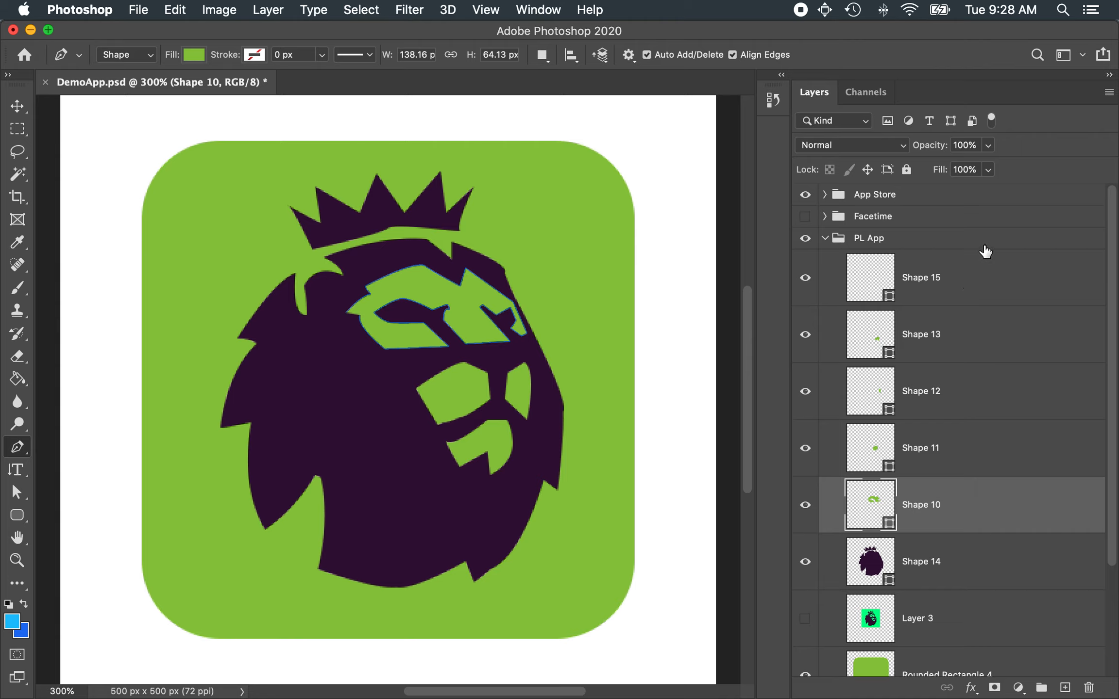
click(804, 507)
click(805, 507)
double_click(922, 563)
key(BackSpace)
text(lion)
key(Return)
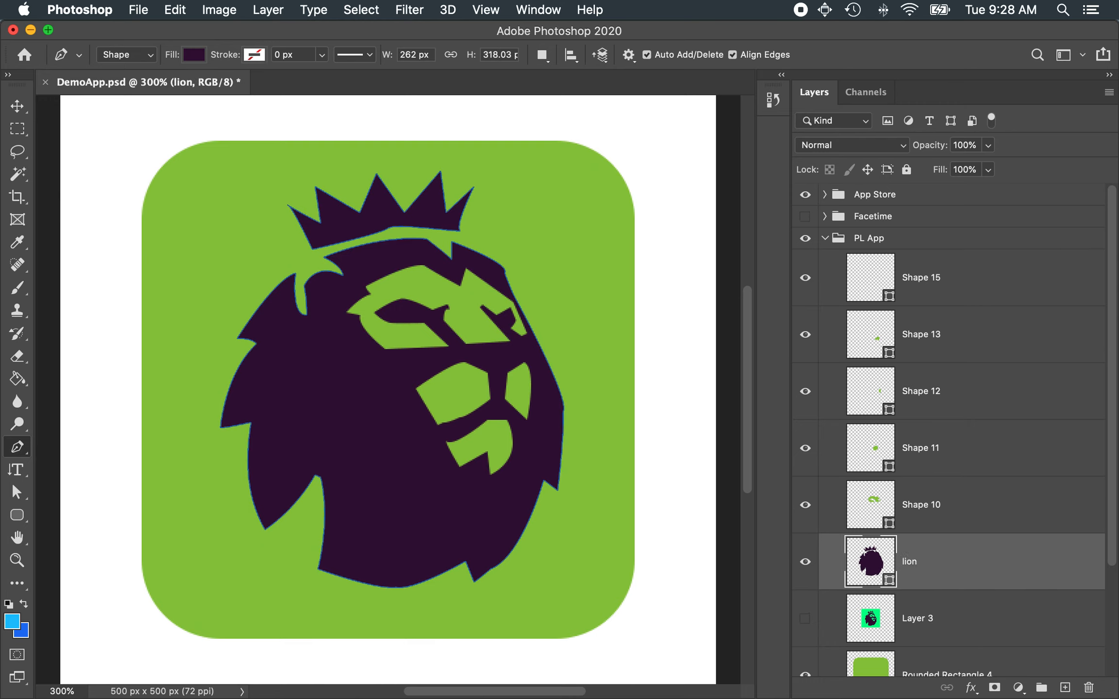
- Merge the facial detail layers from Shape 10 up to Shape 15 into one shape and toggle its visibility to check it
click(978, 500)
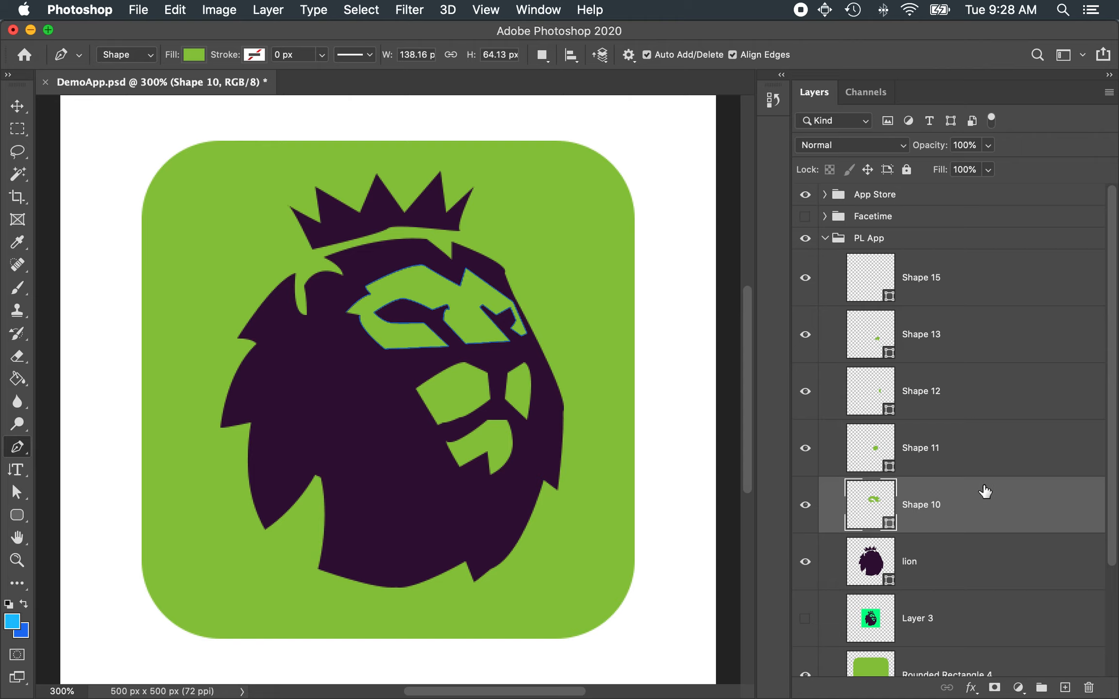
shift+click(980, 287)
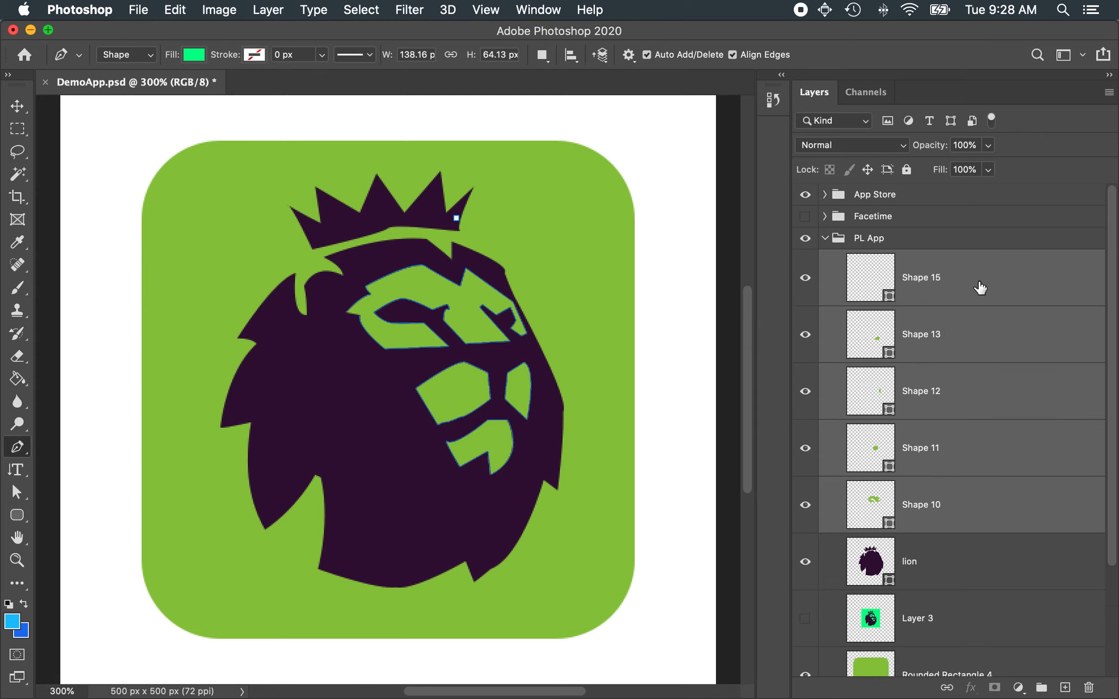
right_click(979, 287)
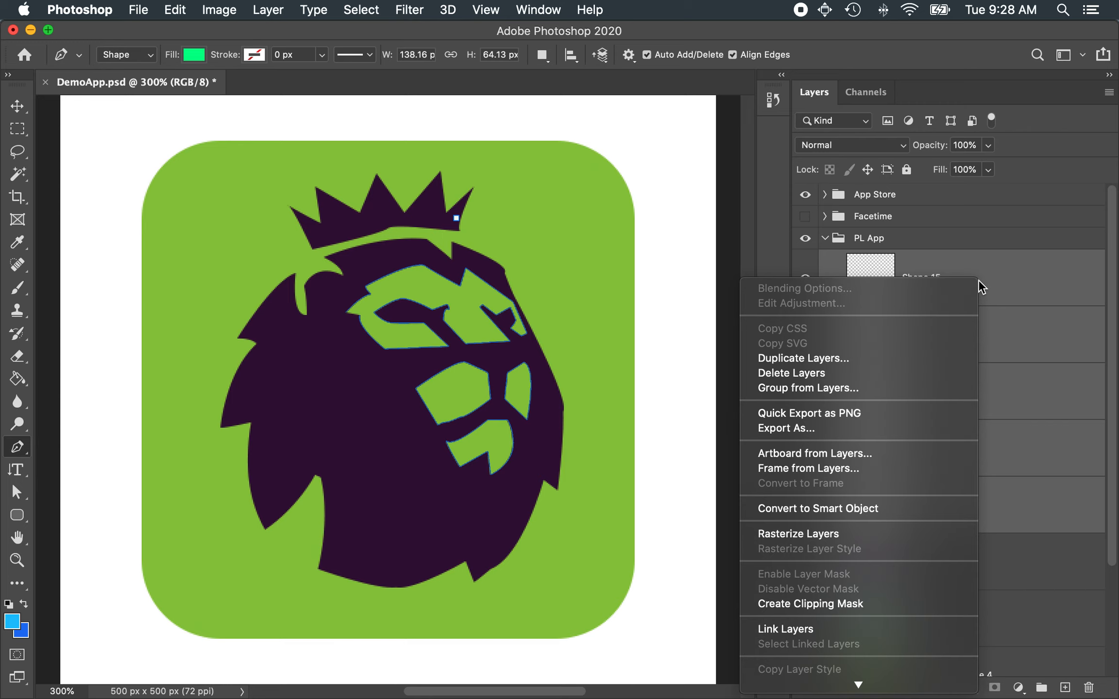
scroll(845, 520, down, 5)
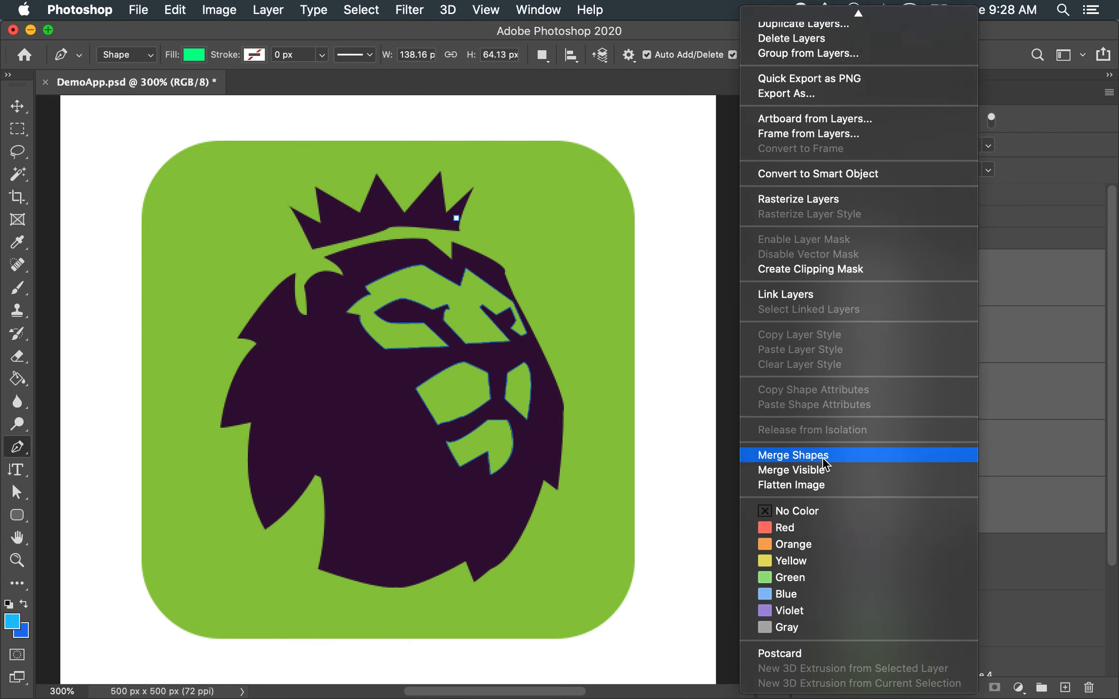
click(823, 457)
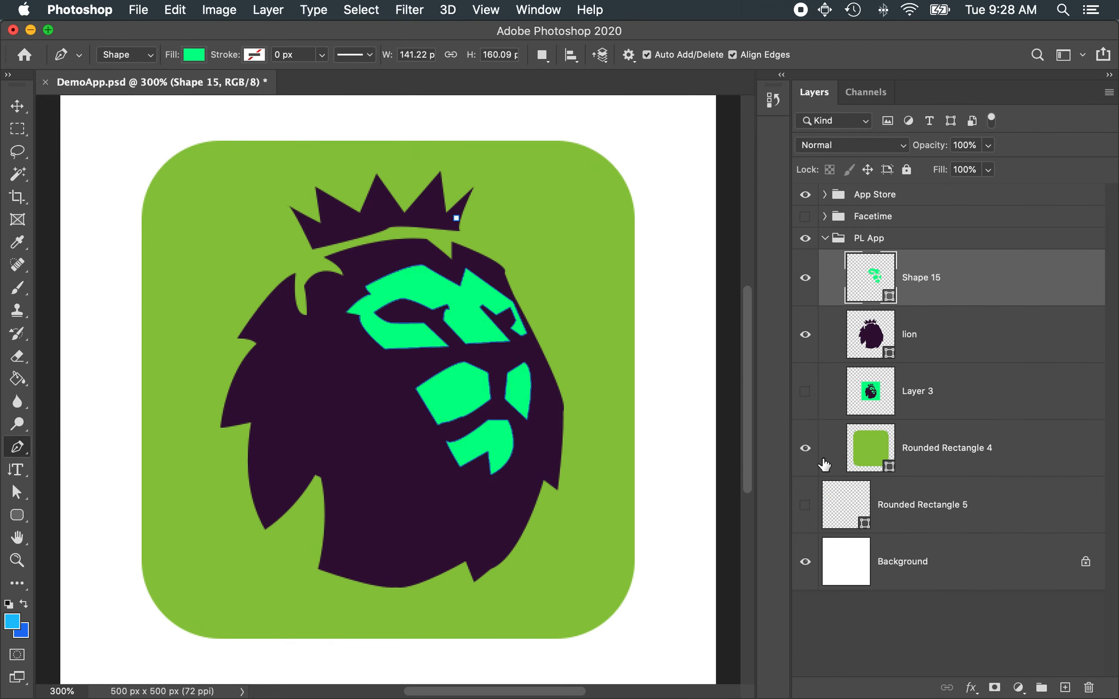
click(806, 279)
click(806, 279)
click(806, 279)
click(806, 279)
- Merge the facial detail layer Shape 15 with the lion layer into a single shape layer
shift+click(971, 348)
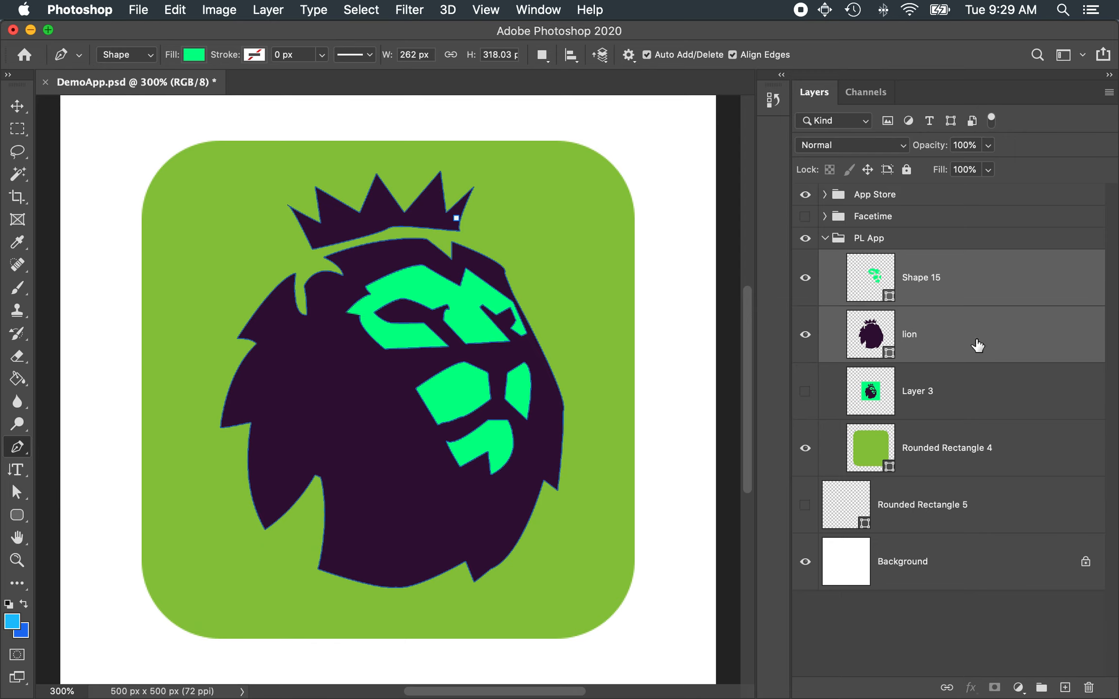
right_click(976, 343)
scroll(862, 473, down, 8)
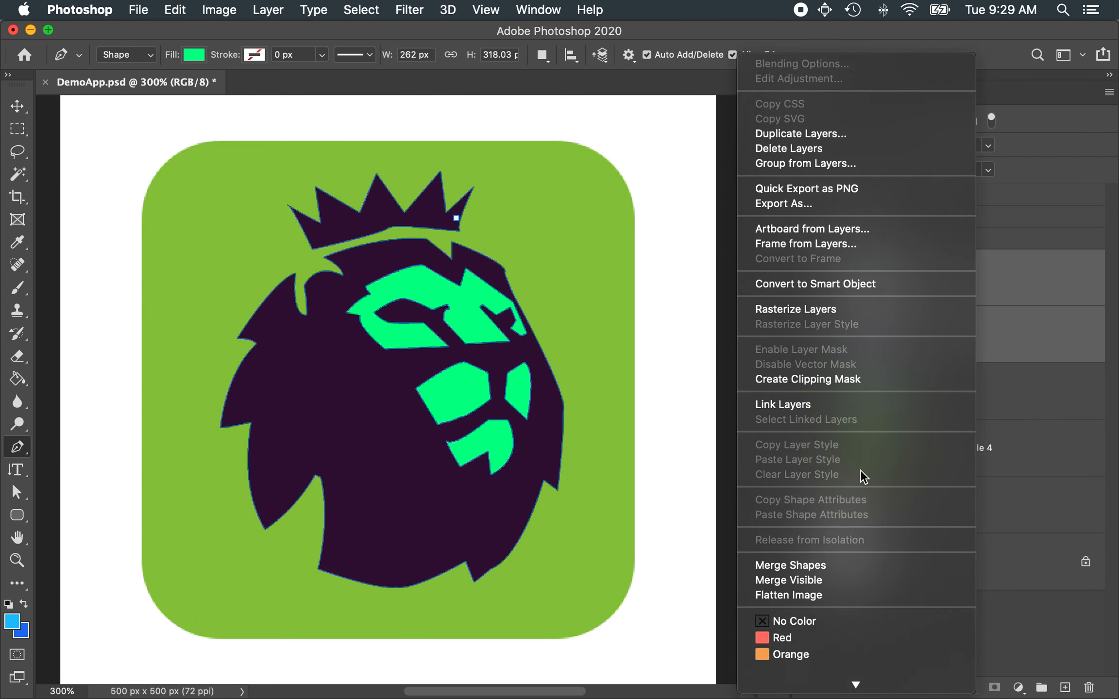
click(833, 478)
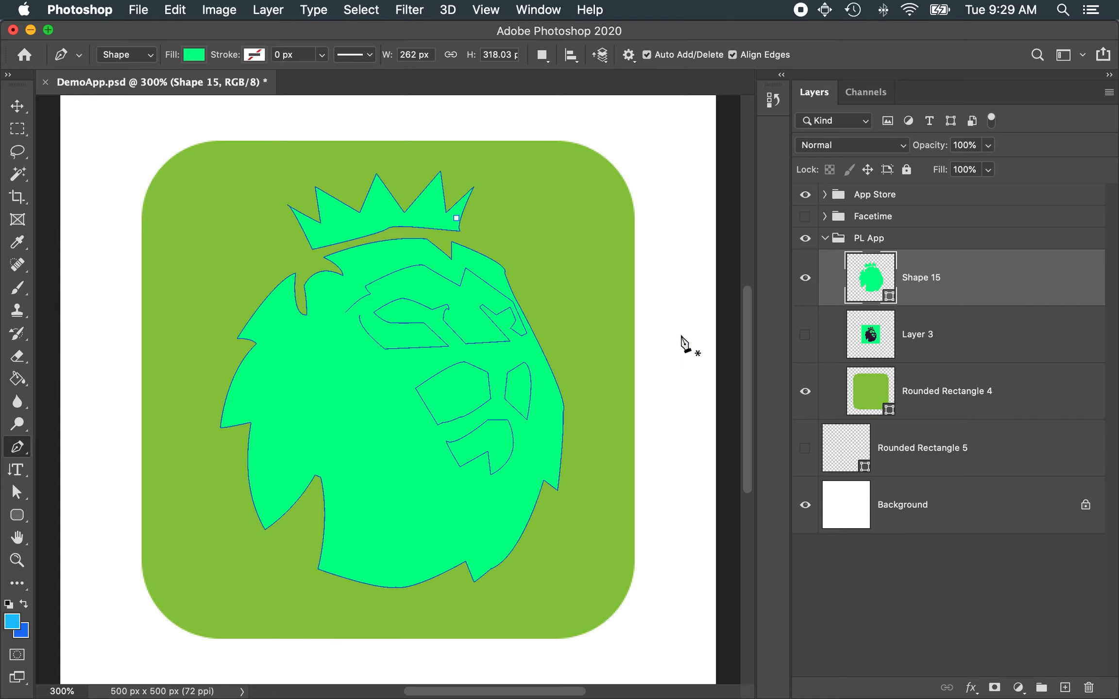
- Close the open eye path at its outer corner with the Pen tool and remove the stray anchor point near the crown
click(360, 315)
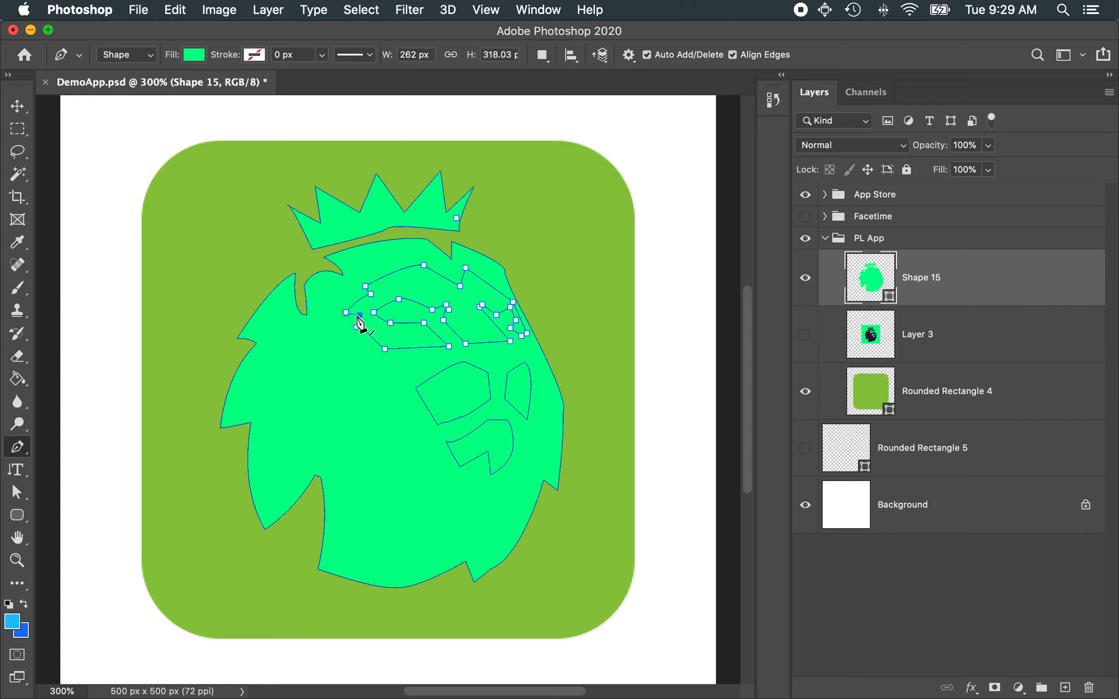
click(346, 314)
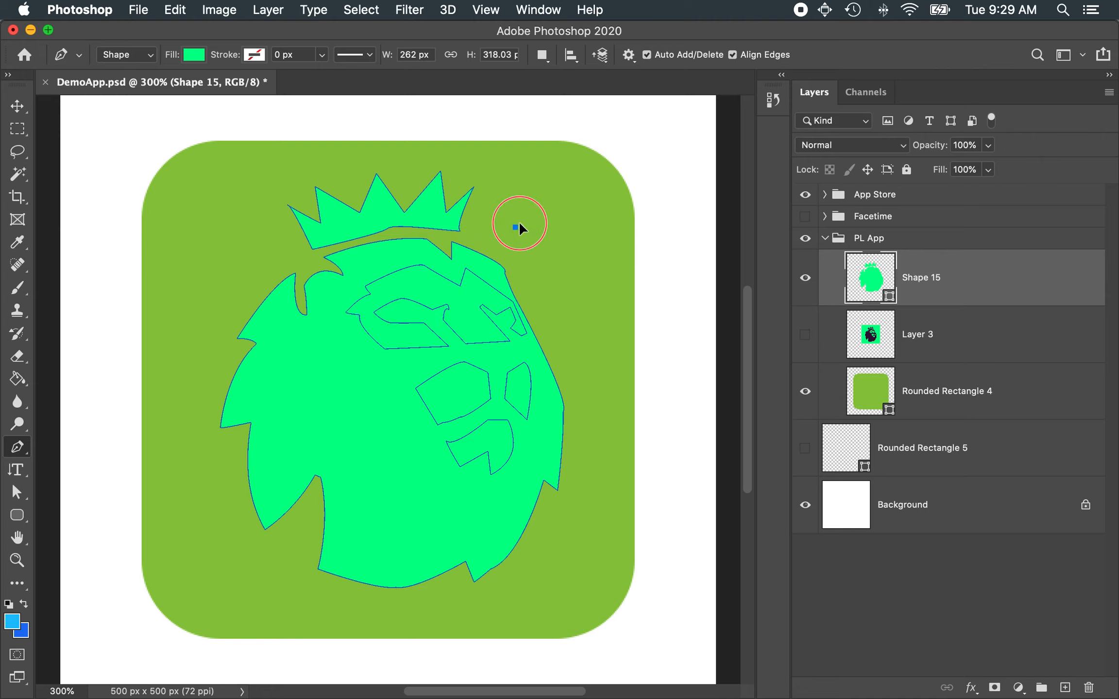
click(556, 210)
- Select all anchor points of Shape 15 and set its path operation to Exclude Overlapping Shapes
drag(207, 151, 614, 624)
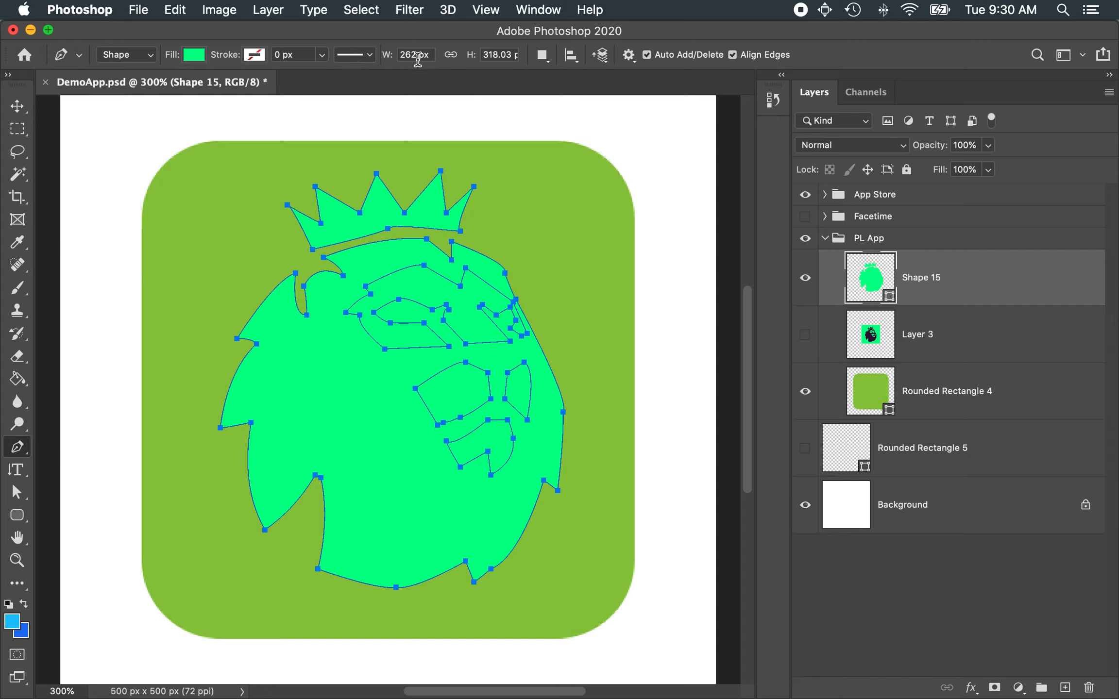
click(542, 54)
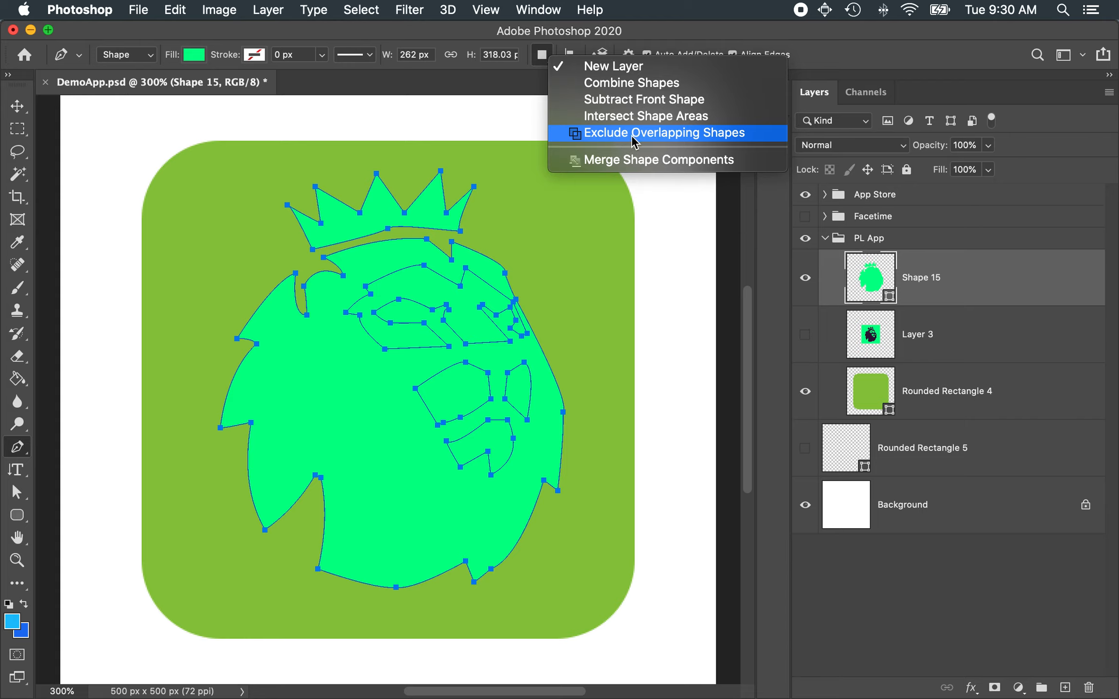
click(663, 142)
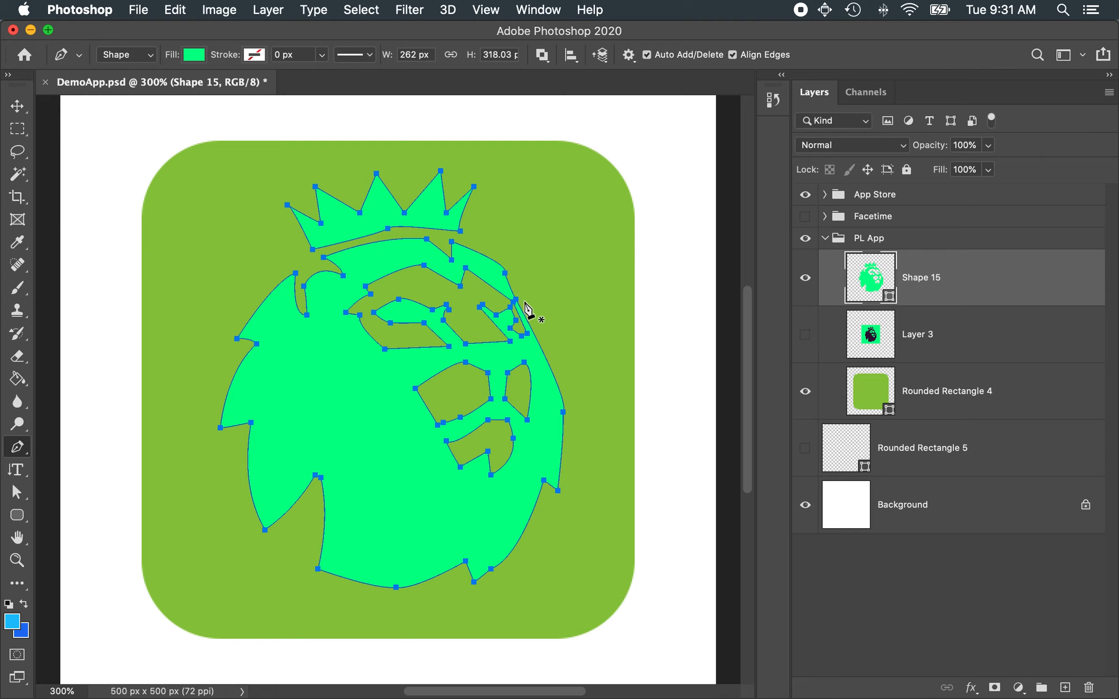
- Show the Layer 3 reference, sample its dark purple with the Eyedropper, and fill Shape 15 with that color
click(805, 335)
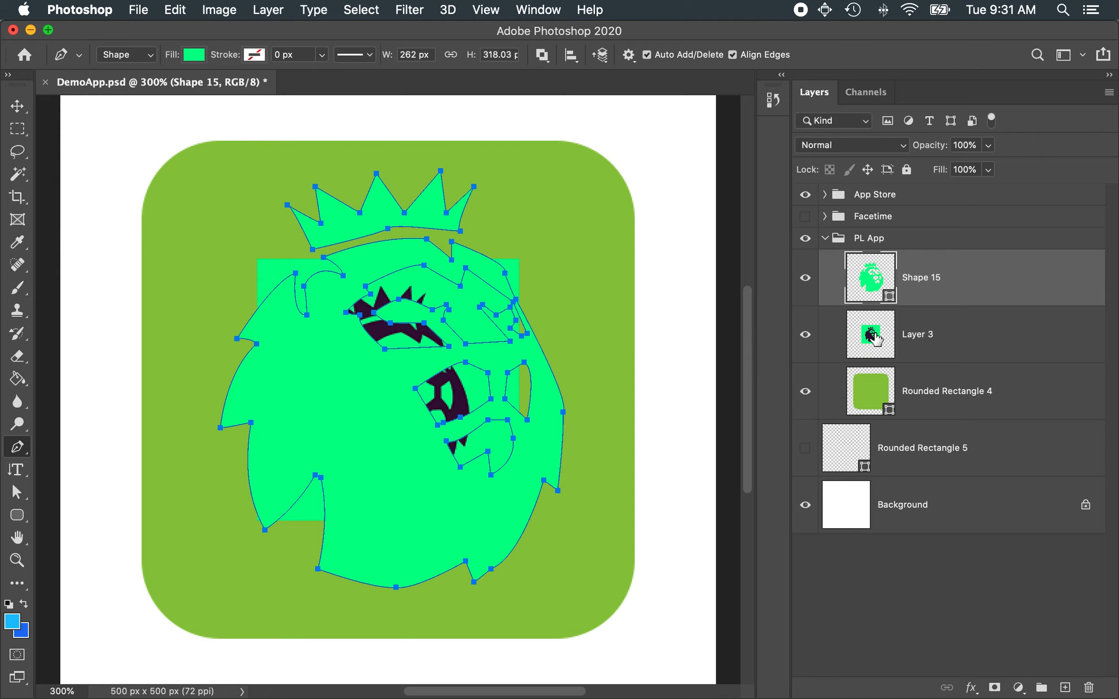
click(16, 246)
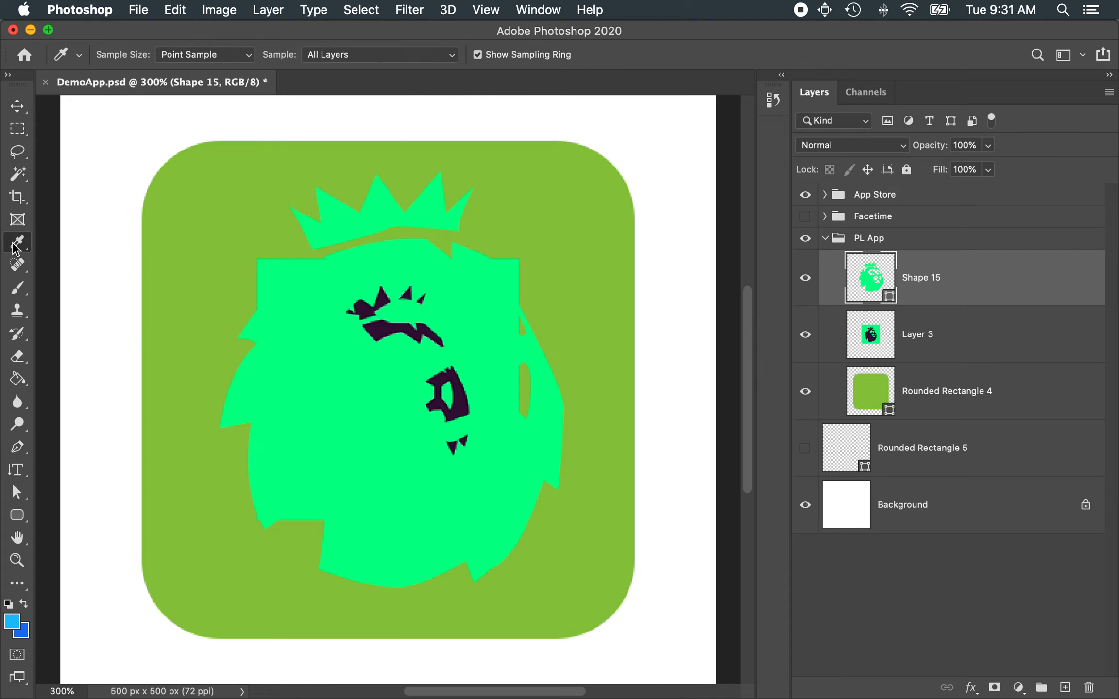
click(382, 329)
click(17, 447)
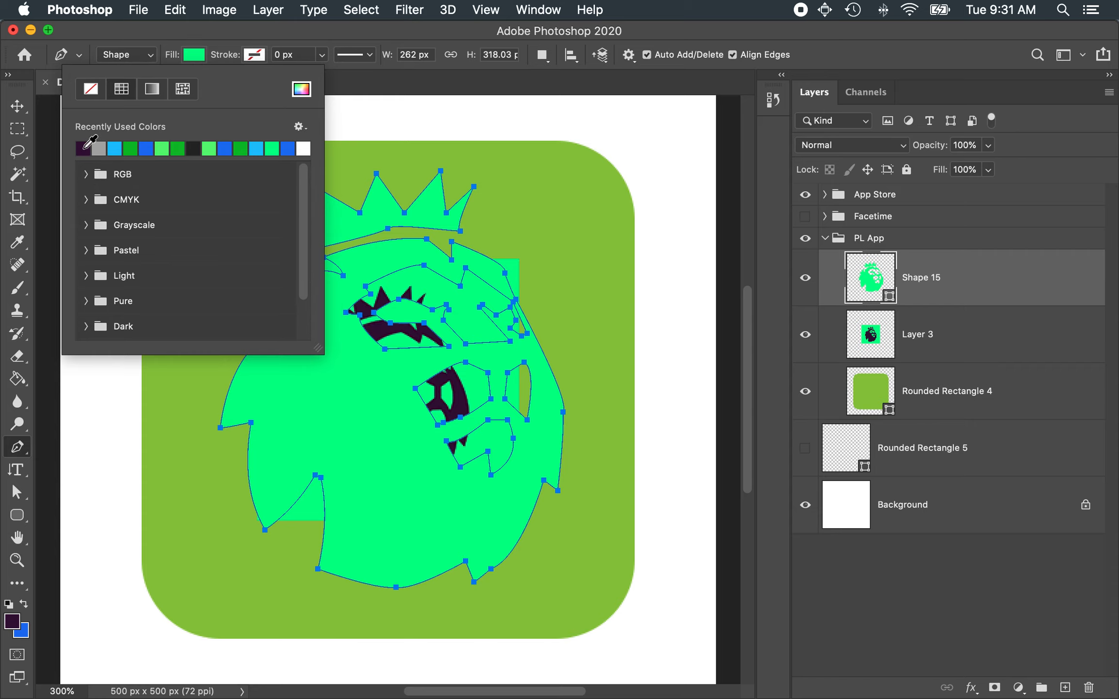
click(88, 147)
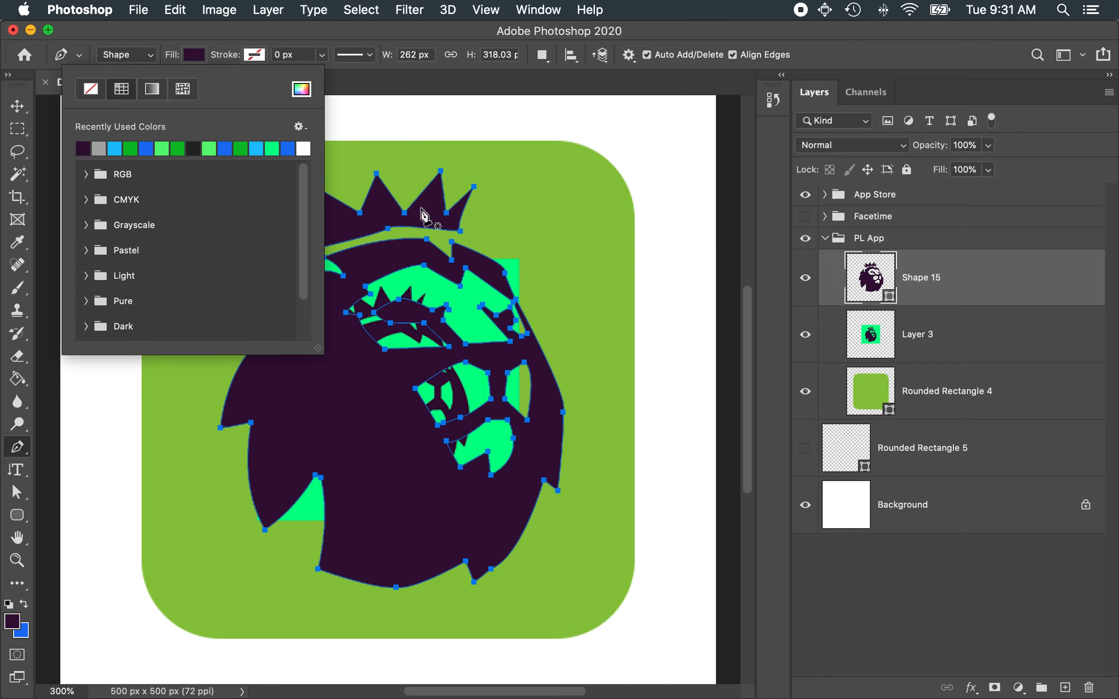
click(196, 59)
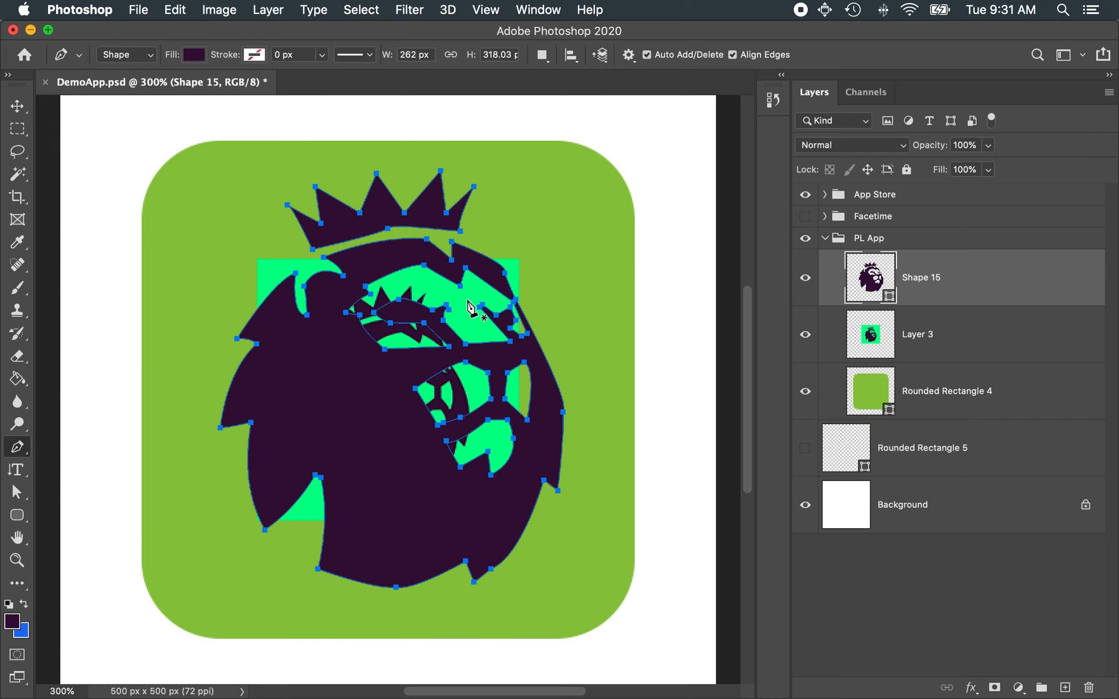
- Fill Rounded Rectangle 4 with the bright green sampled from the Layer 3 reference, and hide Layer 3
click(938, 346)
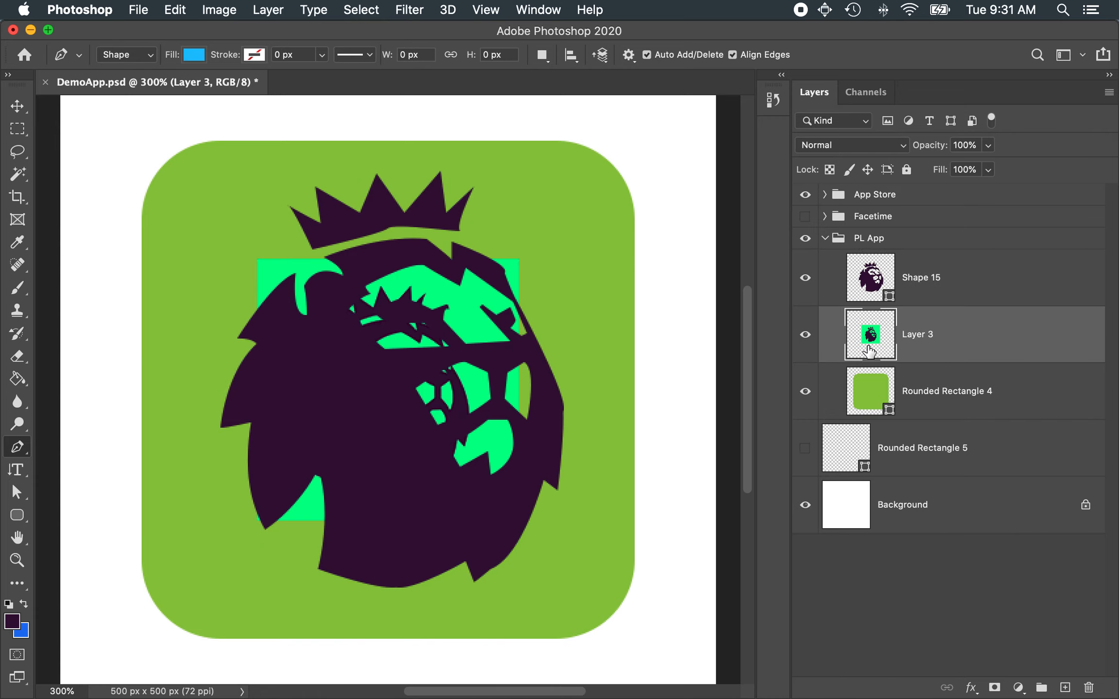
click(18, 242)
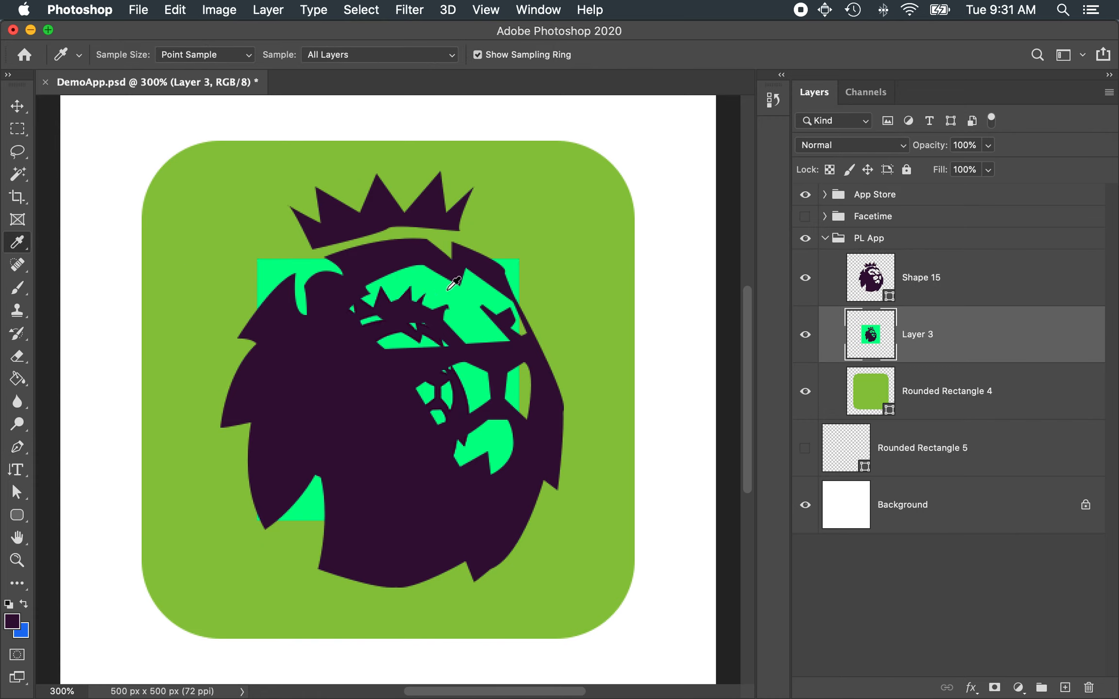
click(472, 301)
click(933, 410)
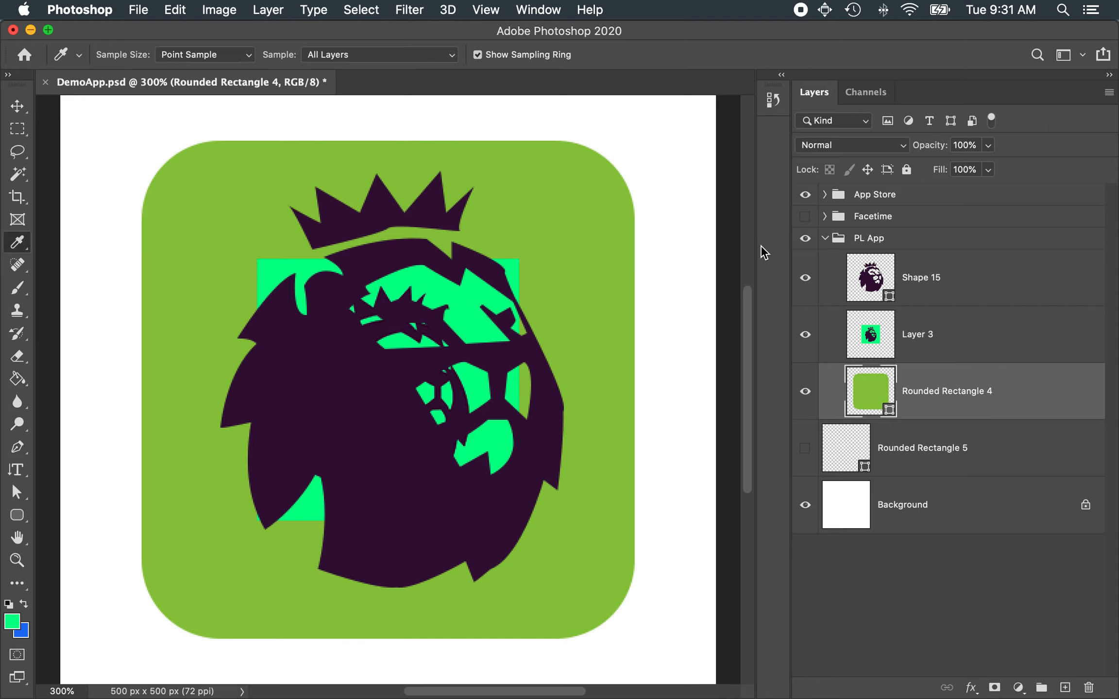
click(805, 334)
mouse_move(24, 229)
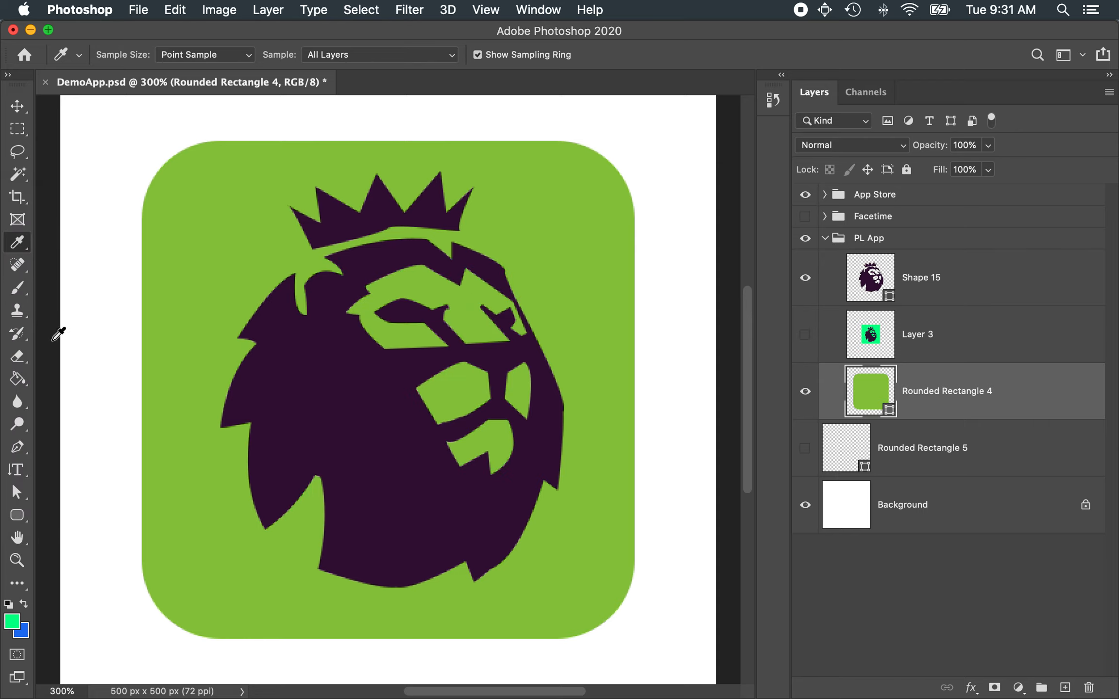
click(18, 447)
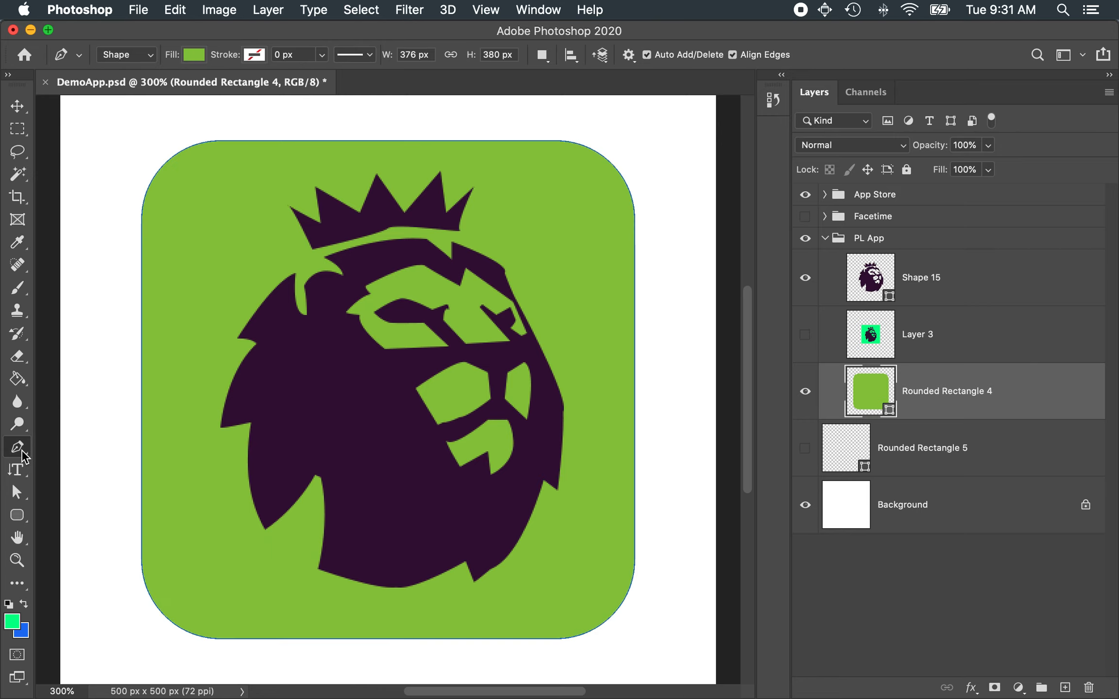
click(197, 54)
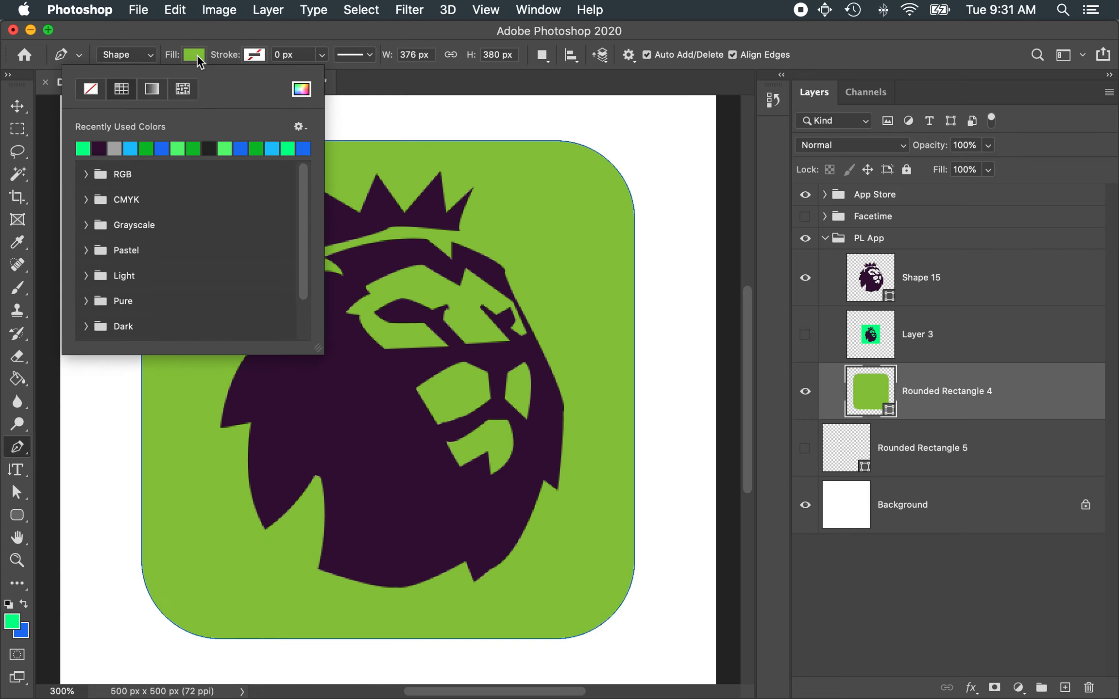
click(83, 148)
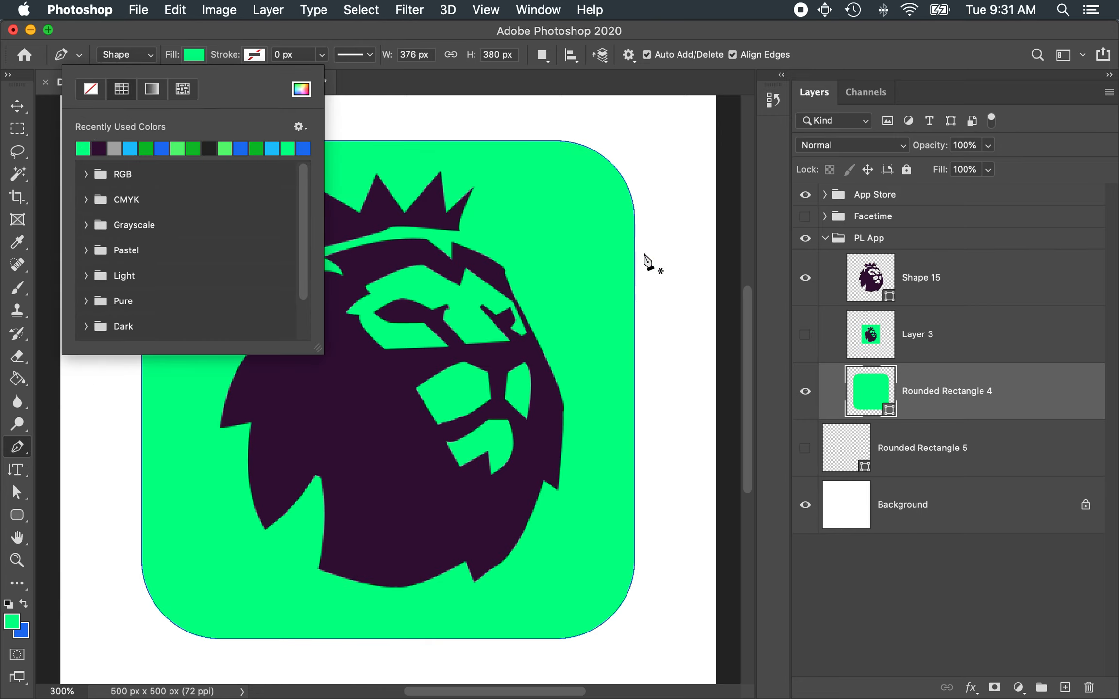
- Rename the Shape 15 layer to "lion" and move Layer 3 above it in the PL App group
click(1029, 297)
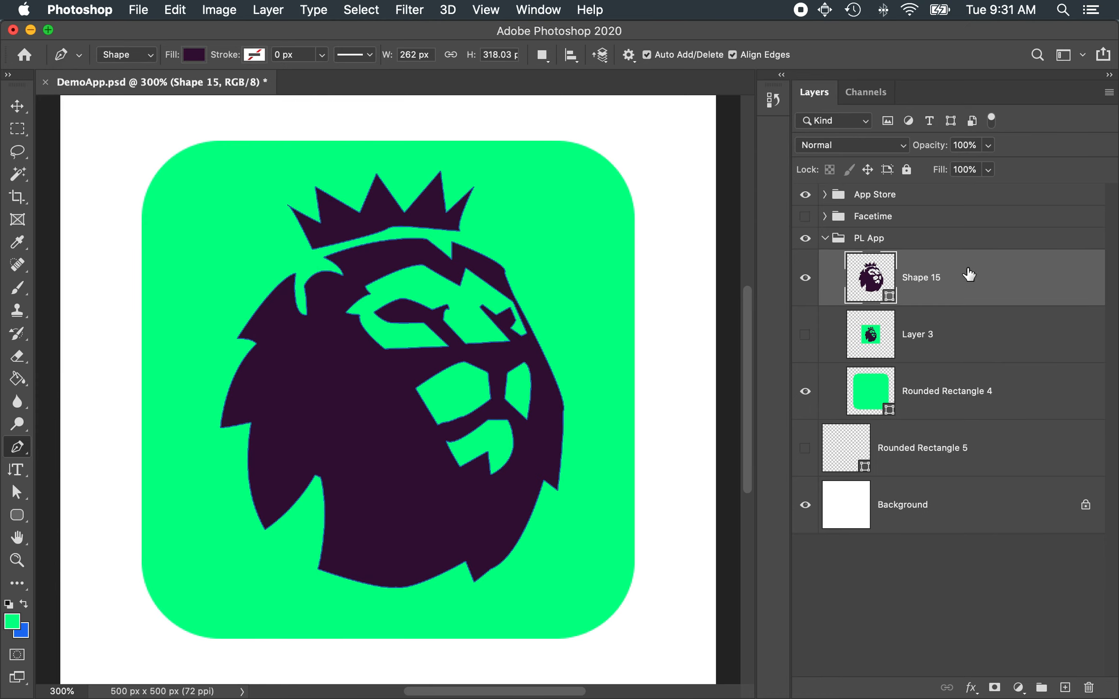
double_click(914, 279)
text(lion)
key(Return)
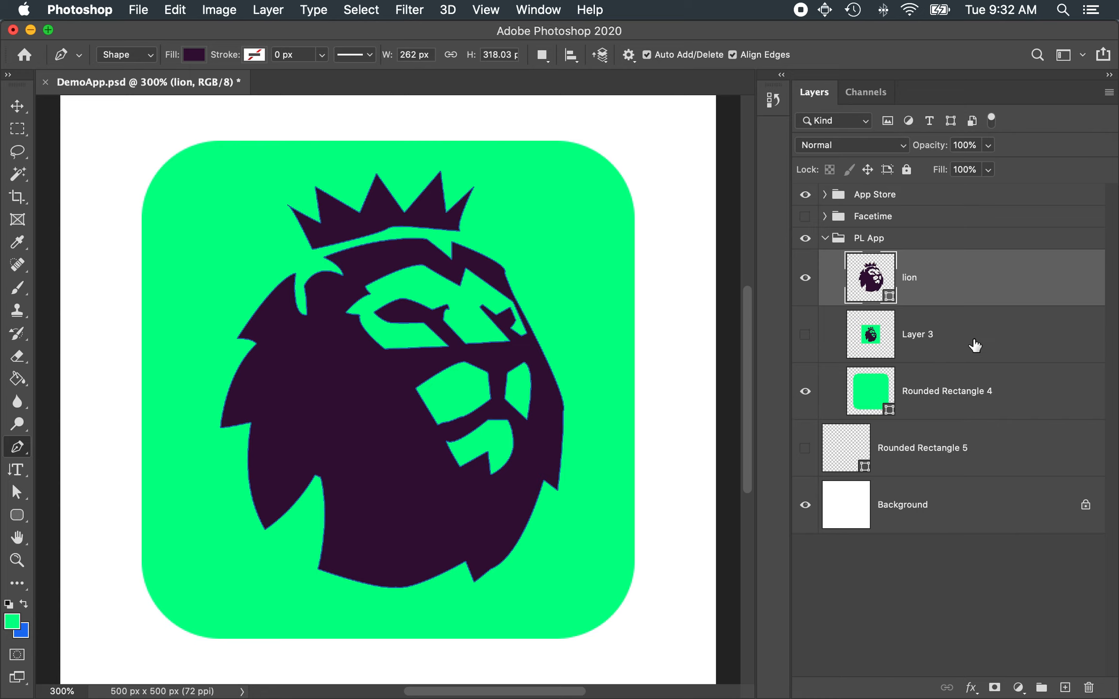
drag(981, 344, 978, 277)
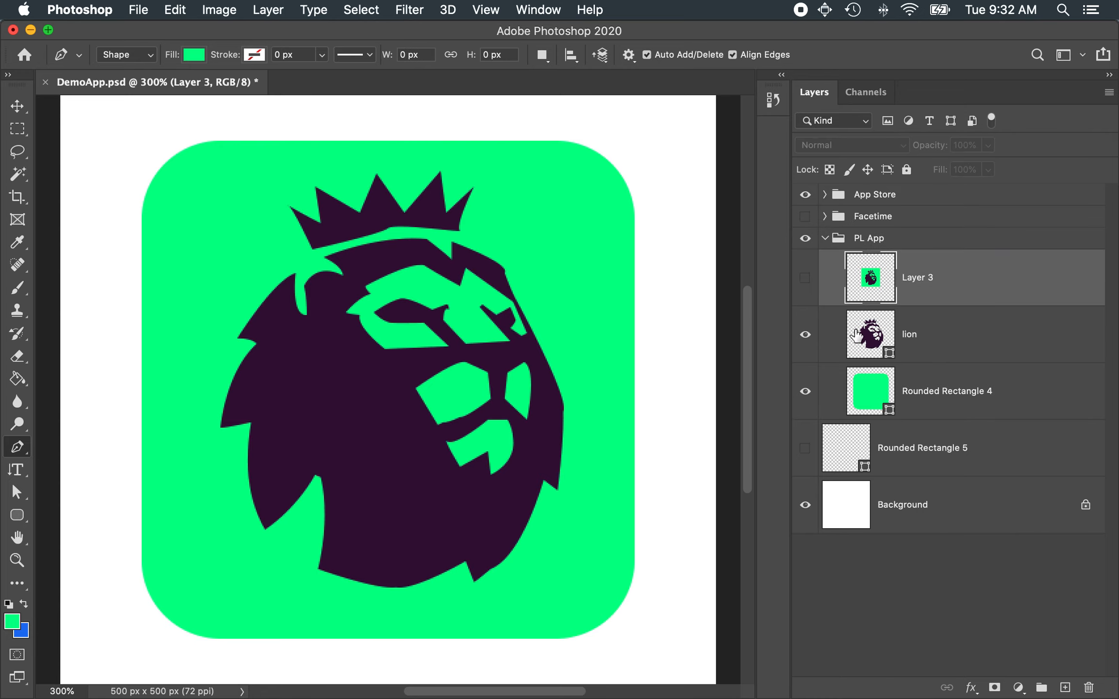